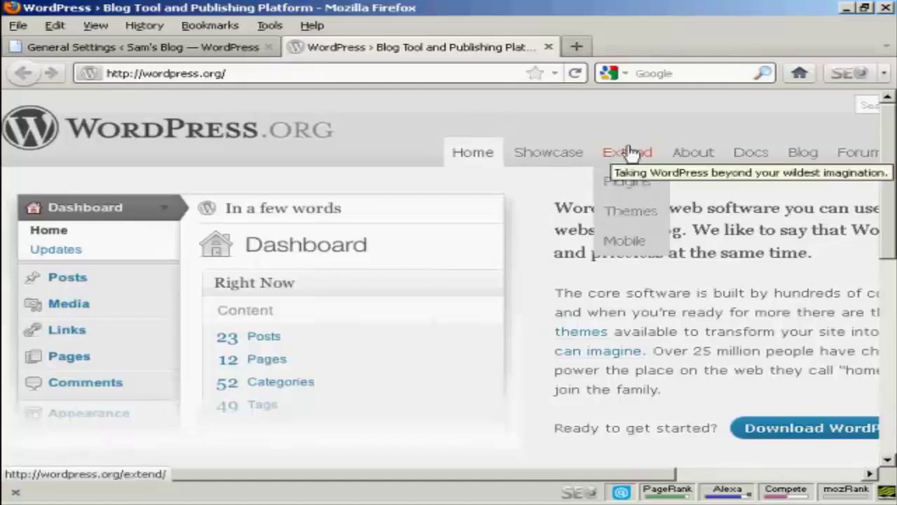
# - Open the WordPress.org free themes directory and scroll to the Easel theme entry
pyautogui.click(636, 220)
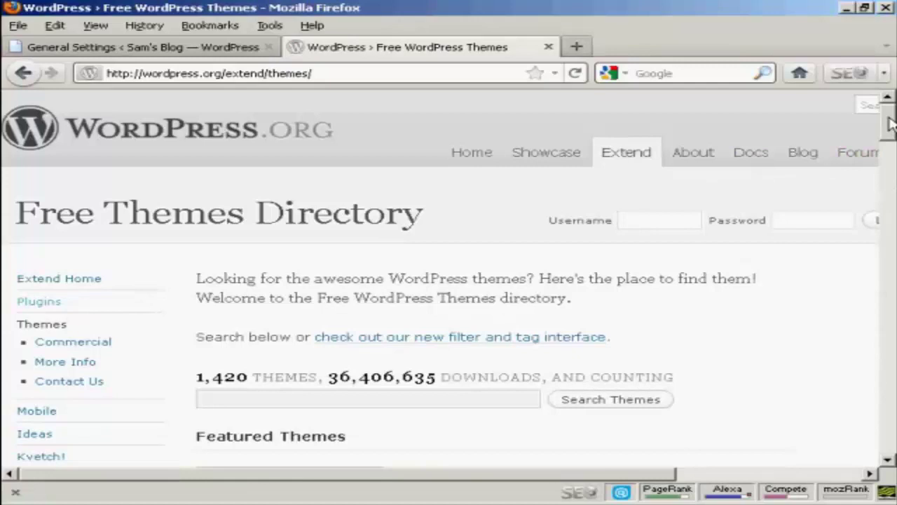
pyautogui.moveTo(889, 123); pyautogui.dragTo(890, 197)
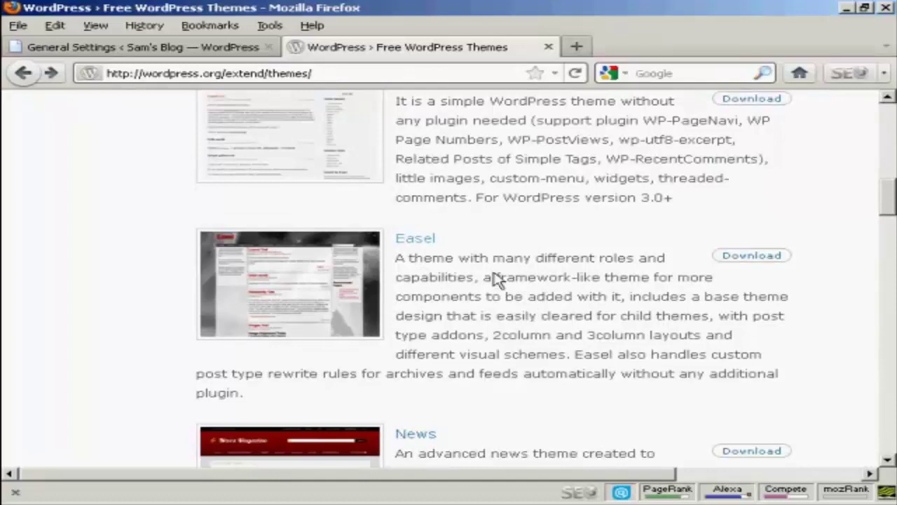
# - Download the Easel theme and save easel.2.0.7.zip to the computer
pyautogui.click(760, 263)
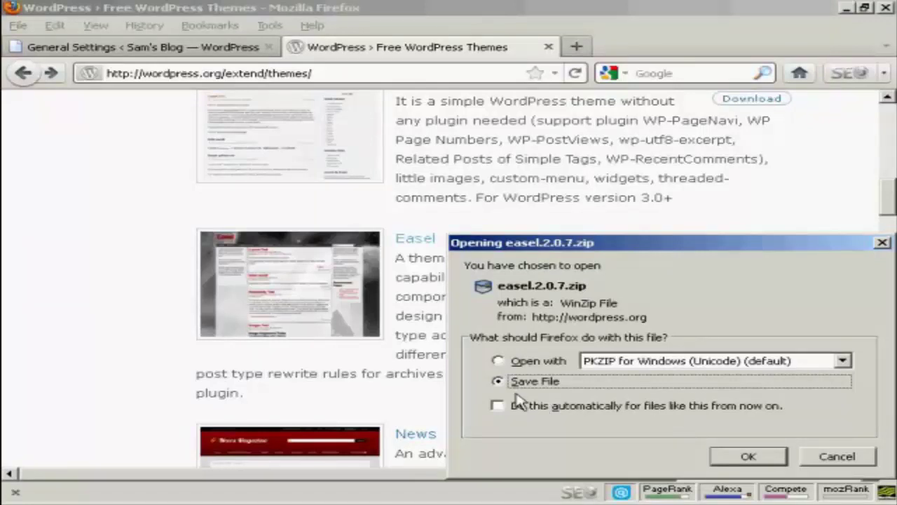
pyautogui.click(752, 457)
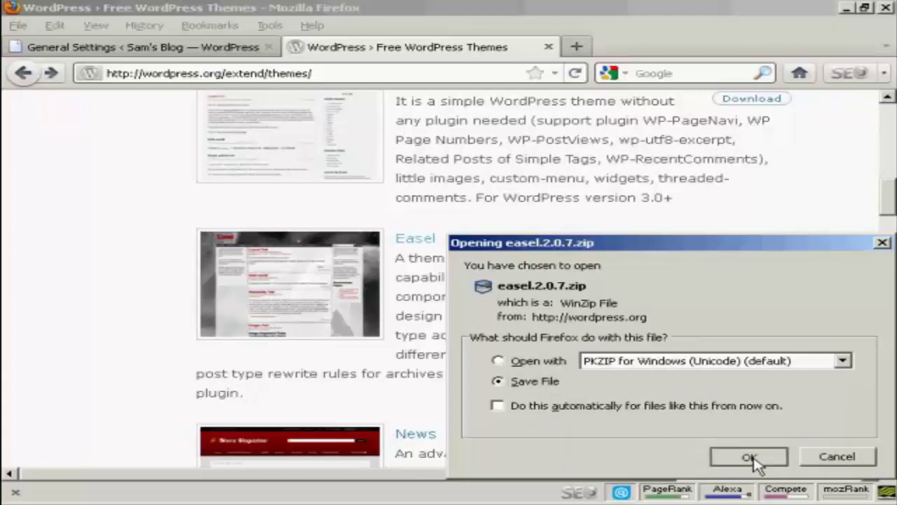
pyautogui.click(751, 457)
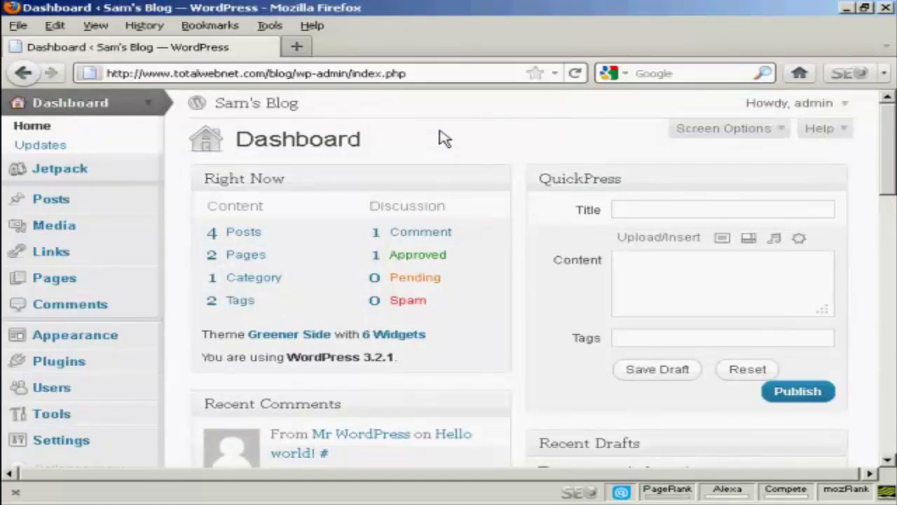
# - Go to Appearance > Themes > Install Themes and show the Upload form for .zip themes
pyautogui.click(92, 342)
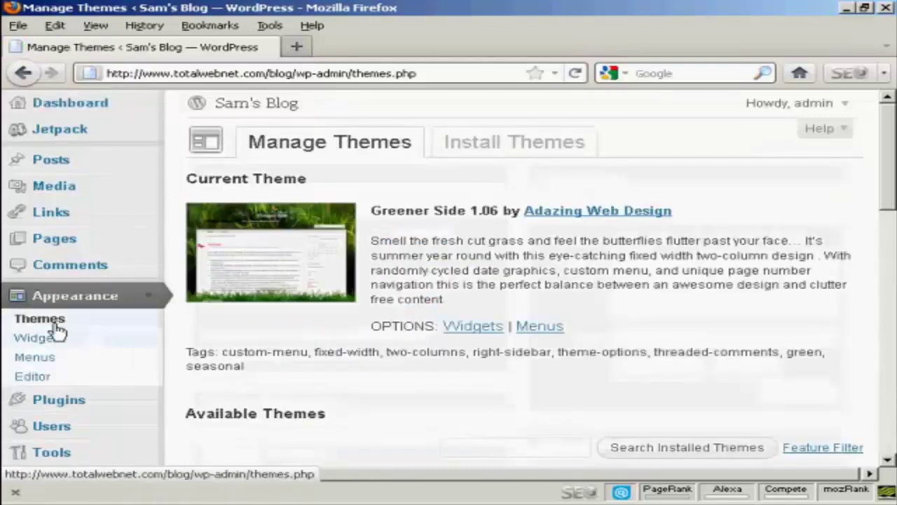
pyautogui.click(50, 325)
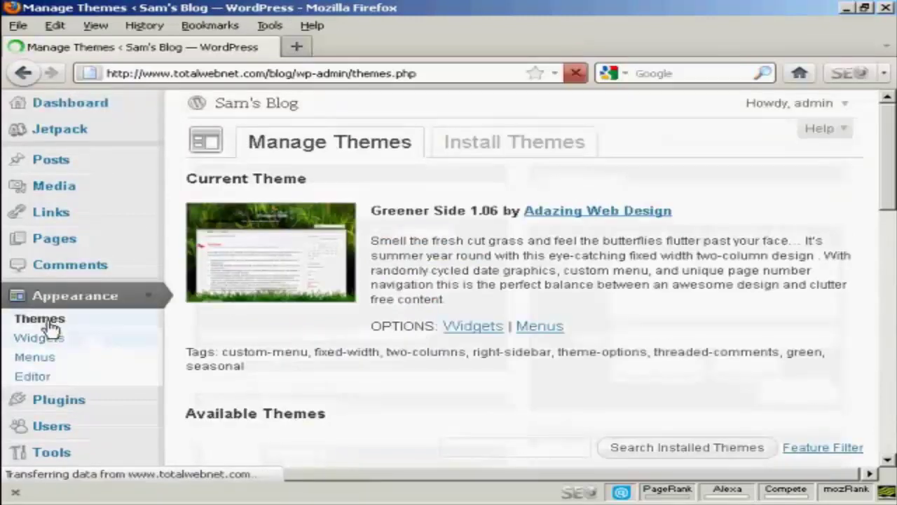
pyautogui.click(533, 152)
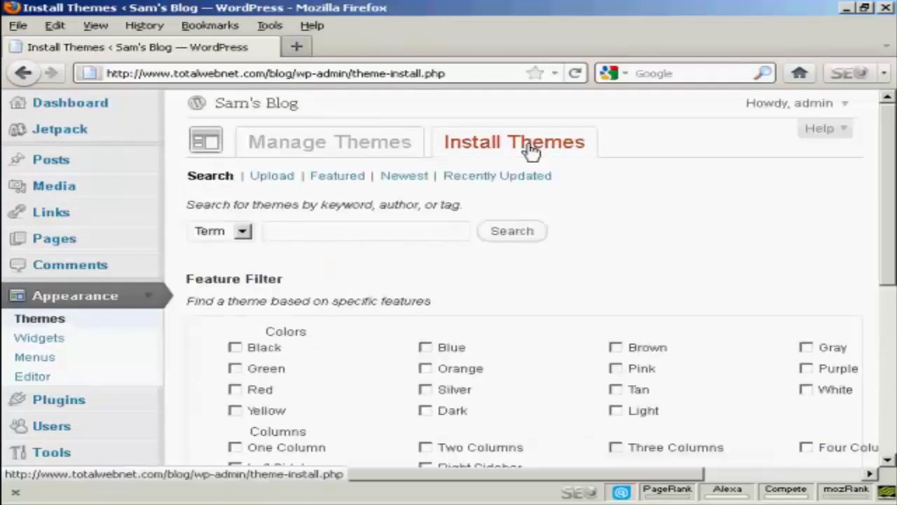
pyautogui.click(272, 179)
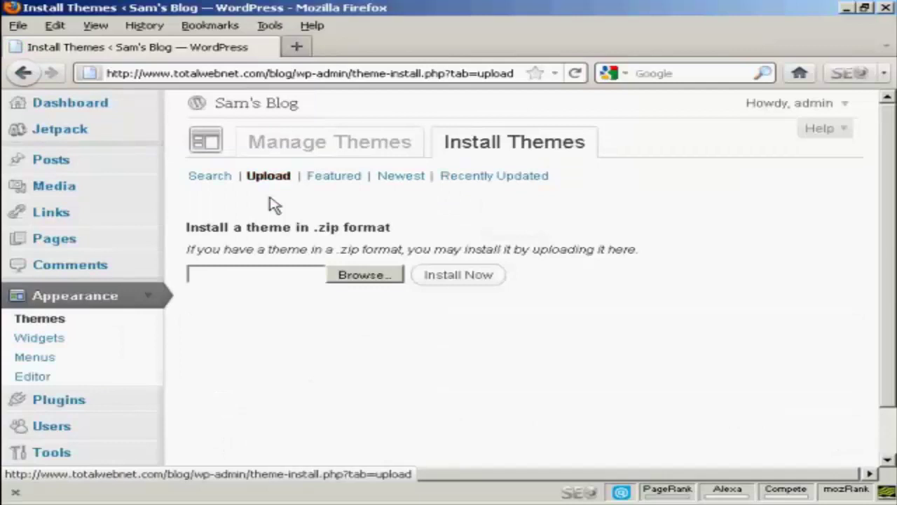
# - Browse for and select easel.2.0.7.zip as the theme file to upload
pyautogui.click(373, 276)
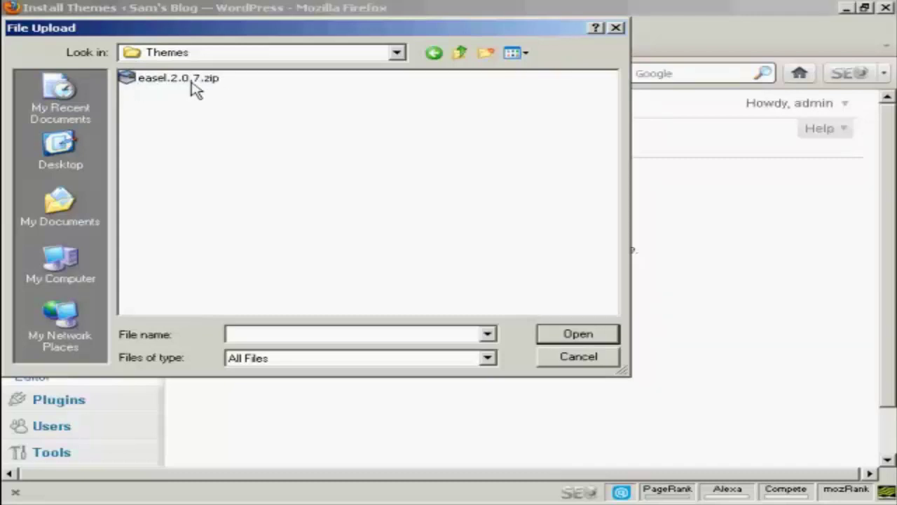
pyautogui.click(195, 89)
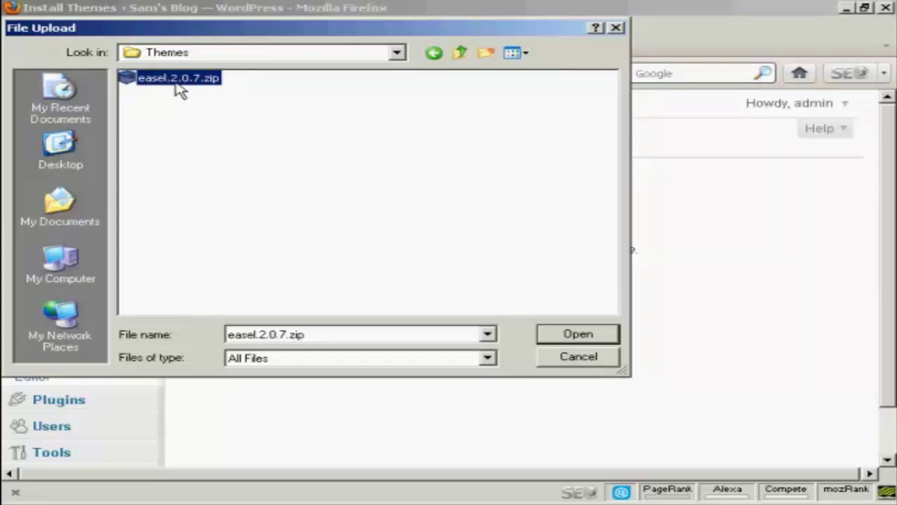
pyautogui.click(580, 342)
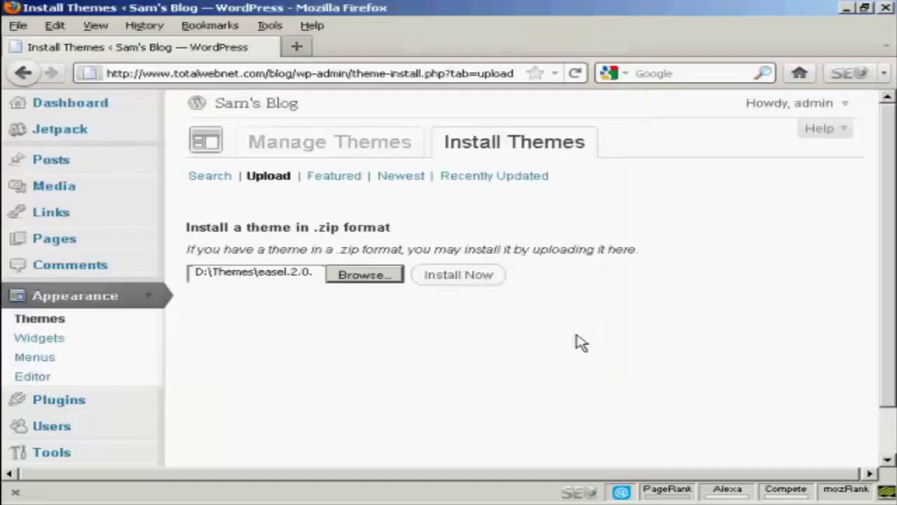
# - Install Easel from easel.2.0.7.zip and wait for the success message
pyautogui.click(471, 281)
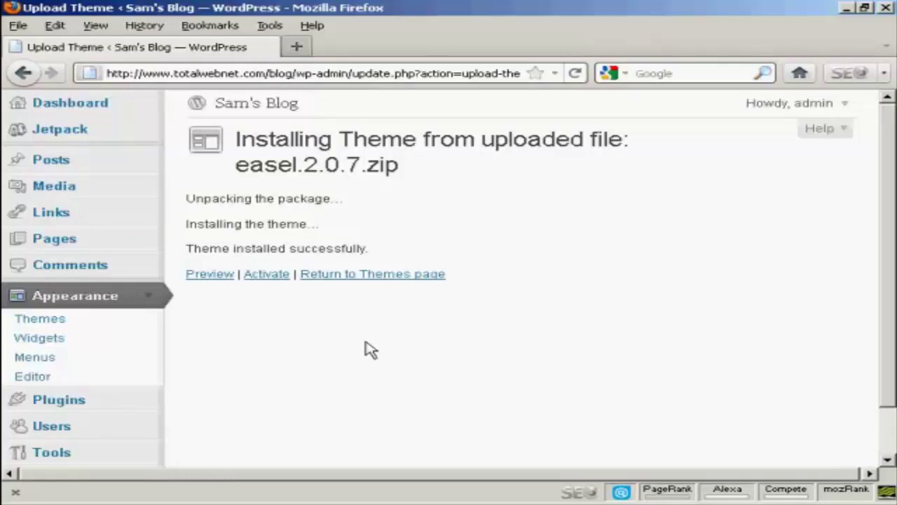
pyautogui.click(215, 277)
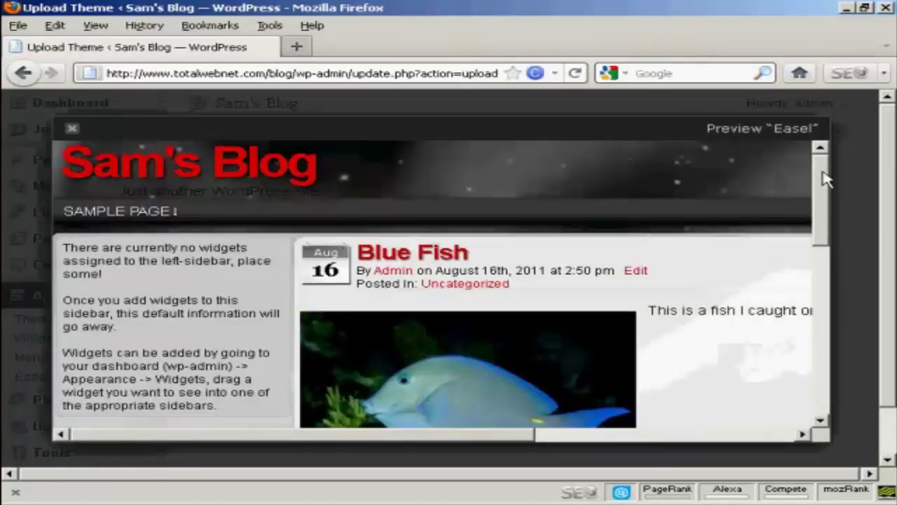
pyautogui.moveTo(825, 189)
pyautogui.mouseDown()
pyautogui.moveTo(825, 217)
pyautogui.moveTo(824, 172)
pyautogui.mouseUp()
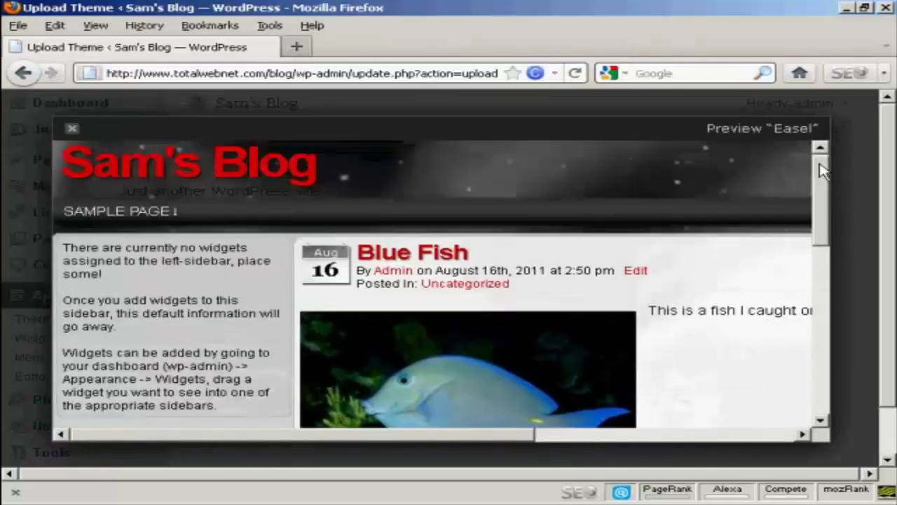
pyautogui.click(73, 131)
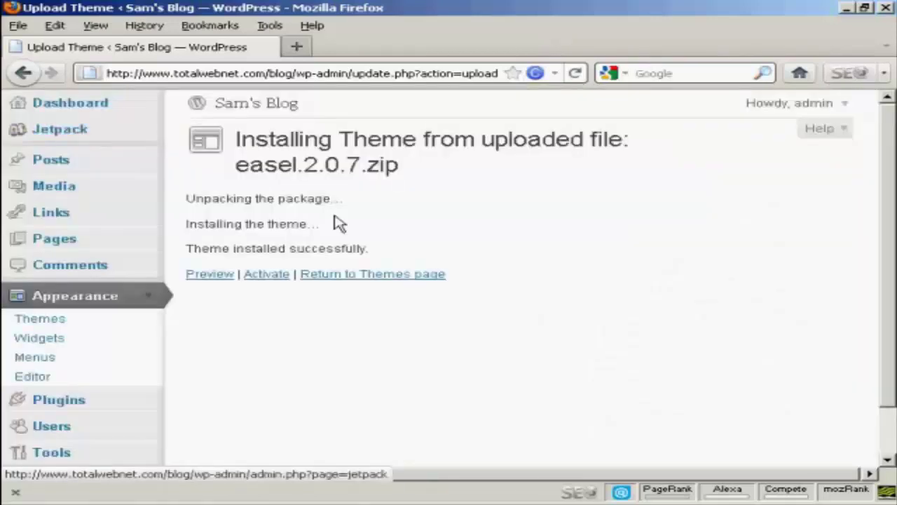
# - Activate Easel from the installation results page
pyautogui.click(267, 279)
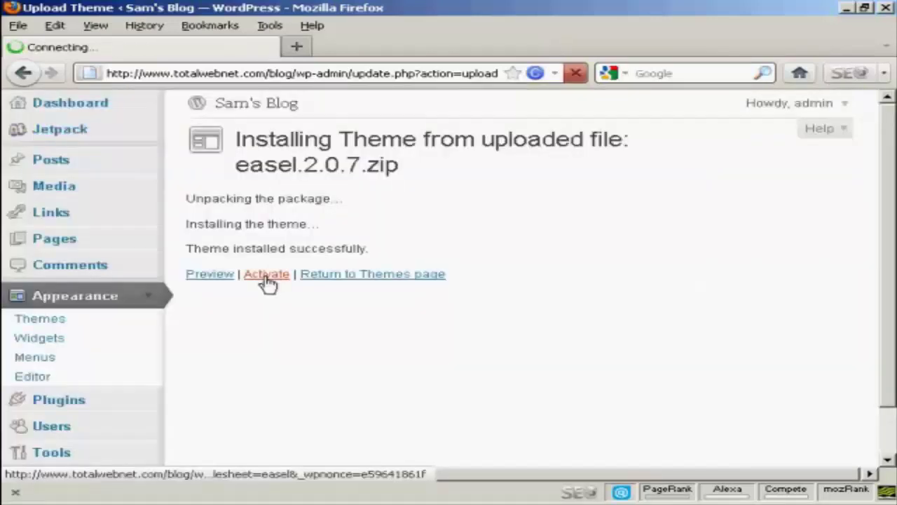